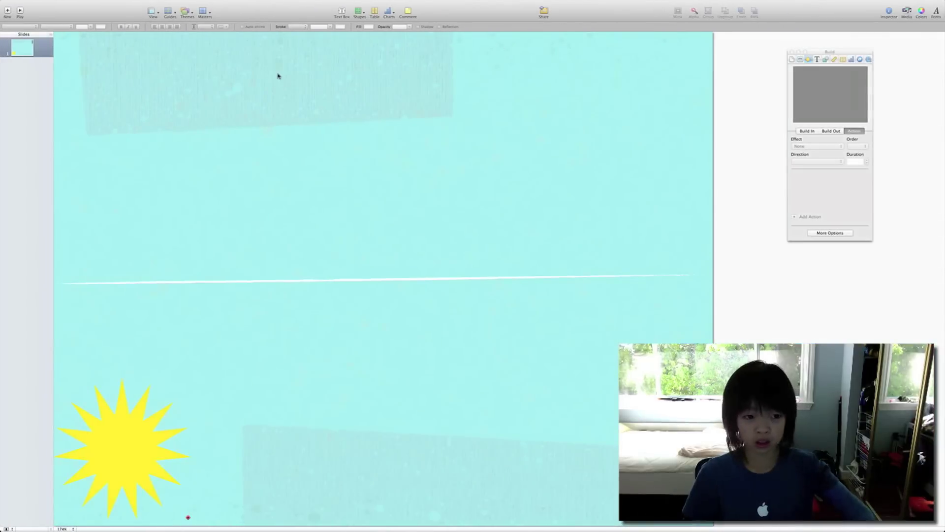
# Step: Create a new presentation with the Retro theme
pyautogui.moveTo(18, 3)
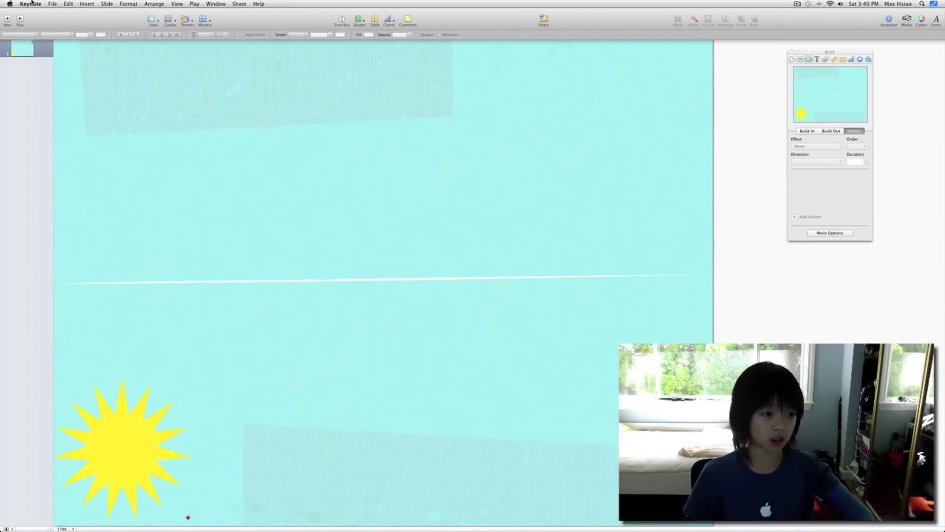
pyautogui.click(52, 4)
pyautogui.click(56, 12)
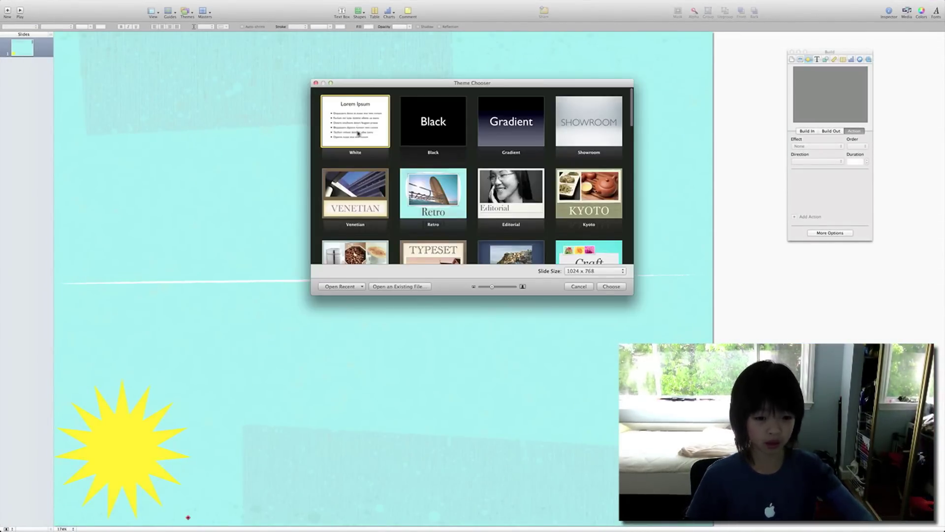
pyautogui.doubleClick(399, 178)
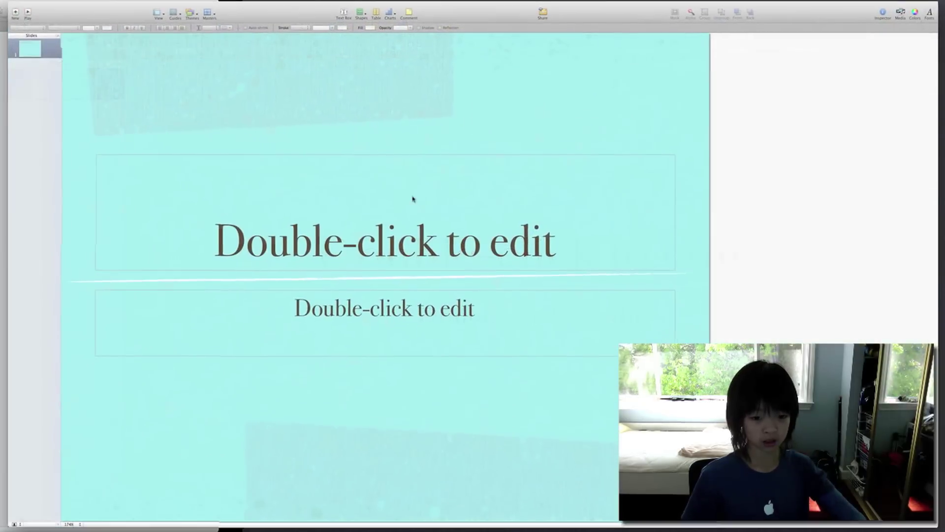
# Step: Delete the title and subtitle placeholders to leave a blank slide
pyautogui.click(405, 229)
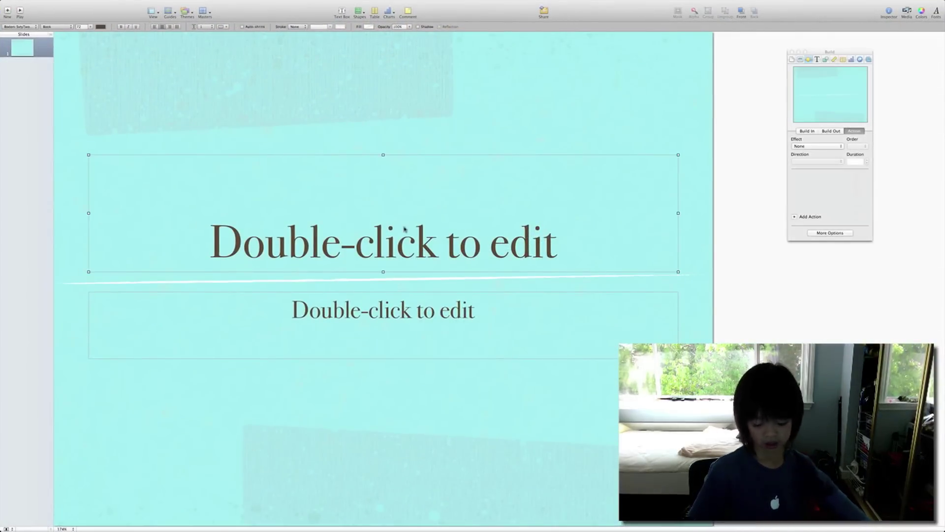
pyautogui.press('Delete')
pyautogui.click(400, 311)
pyautogui.press('Delete')
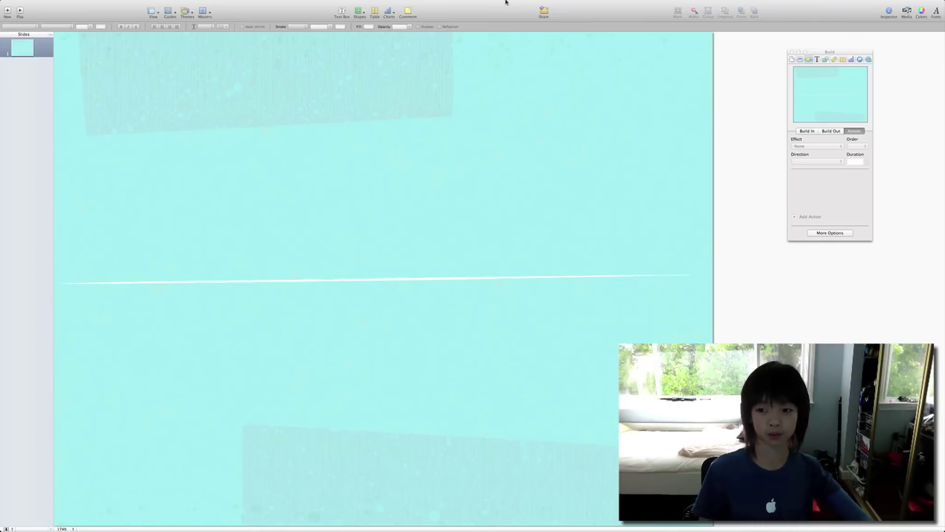
# Step: Insert a star shape, raise it to 14 points, and move it to the lower left
pyautogui.moveTo(506, 2)
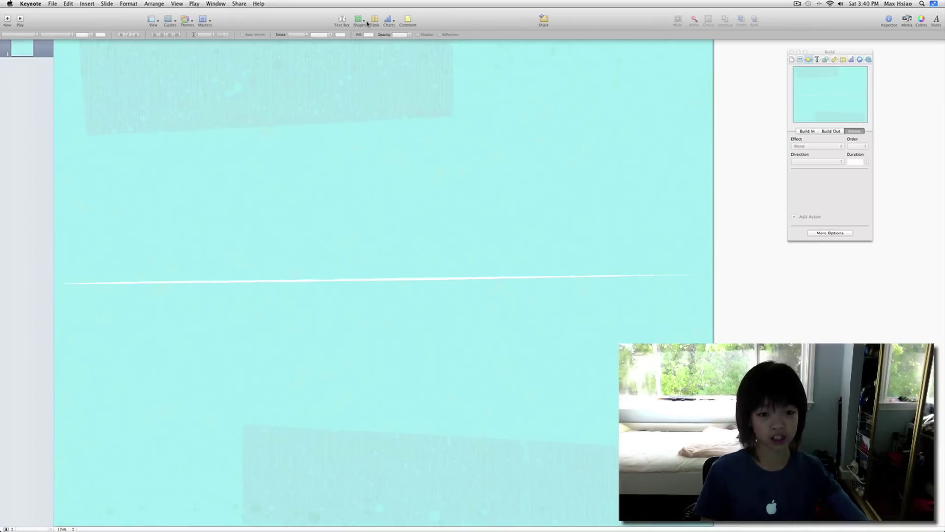
pyautogui.click(367, 23)
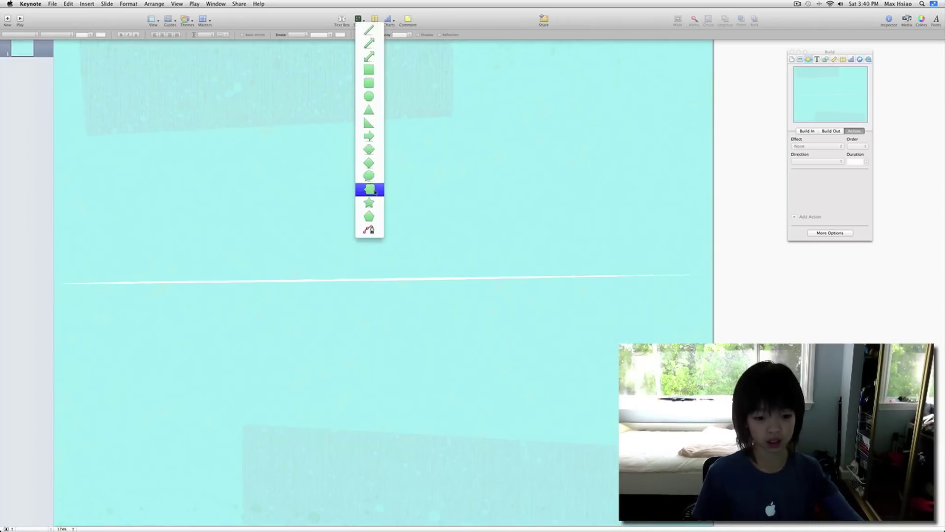
pyautogui.click(369, 202)
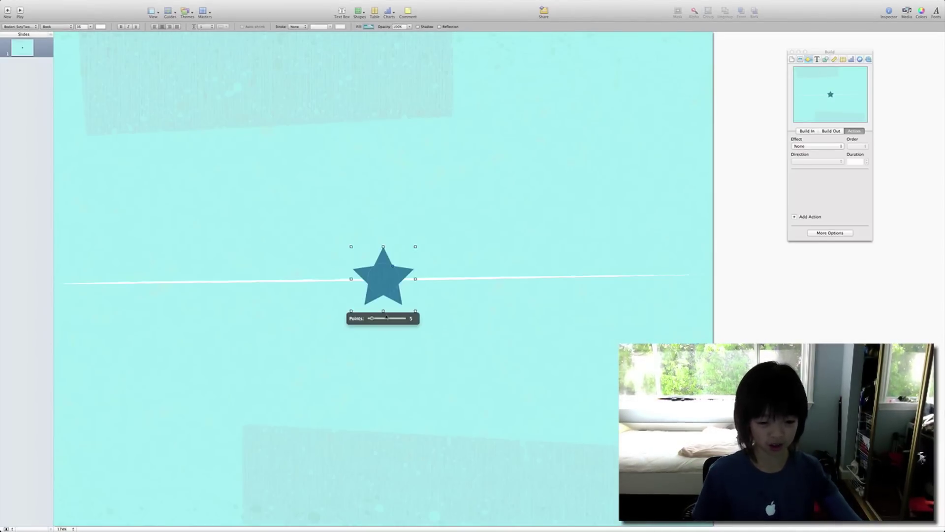
pyautogui.moveTo(374, 321); pyautogui.dragTo(394, 326)
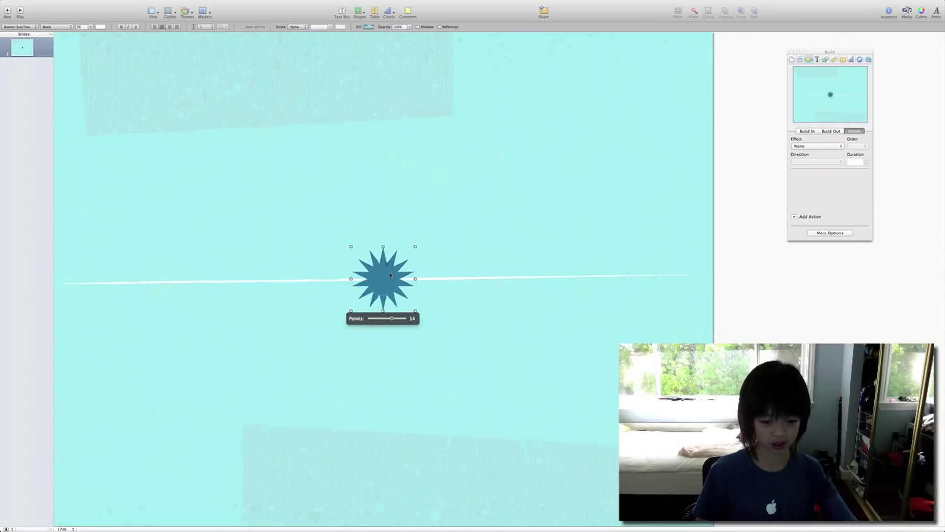
pyautogui.moveTo(372, 275); pyautogui.dragTo(151, 416)
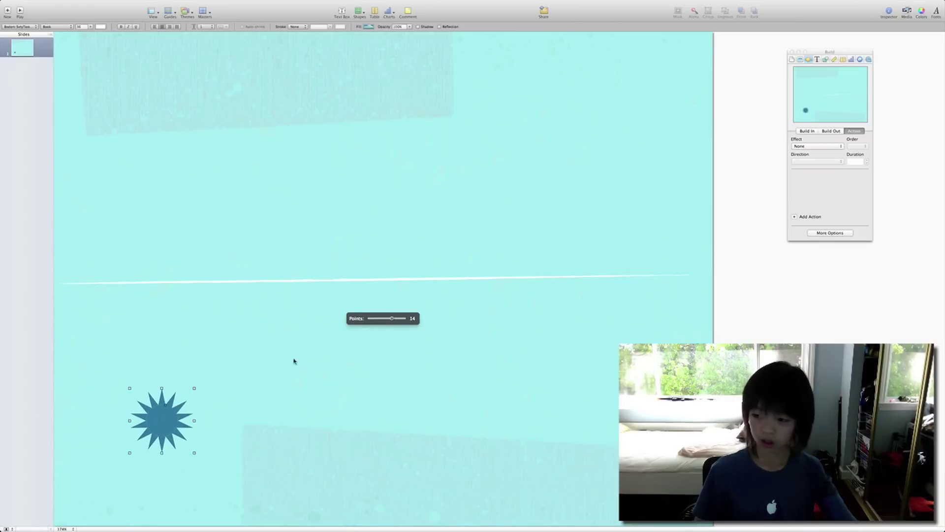
pyautogui.click(816, 59)
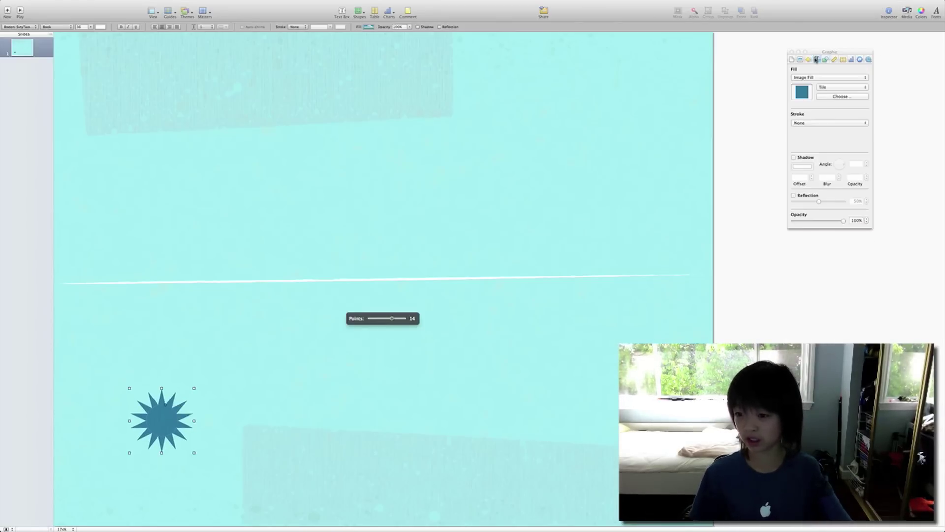
# Step: Give the star a solid yellow colour fill
pyautogui.click(817, 60)
pyautogui.click(827, 60)
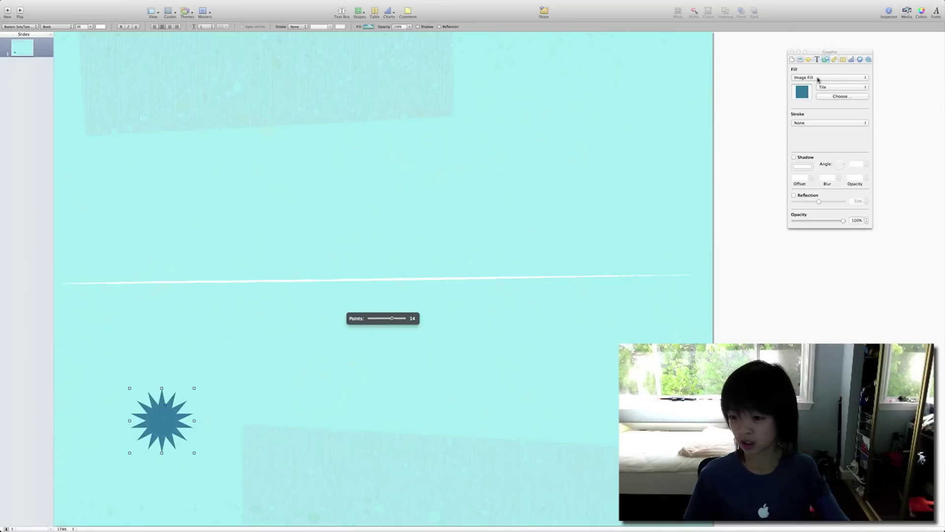
pyautogui.click(818, 77)
pyautogui.click(813, 64)
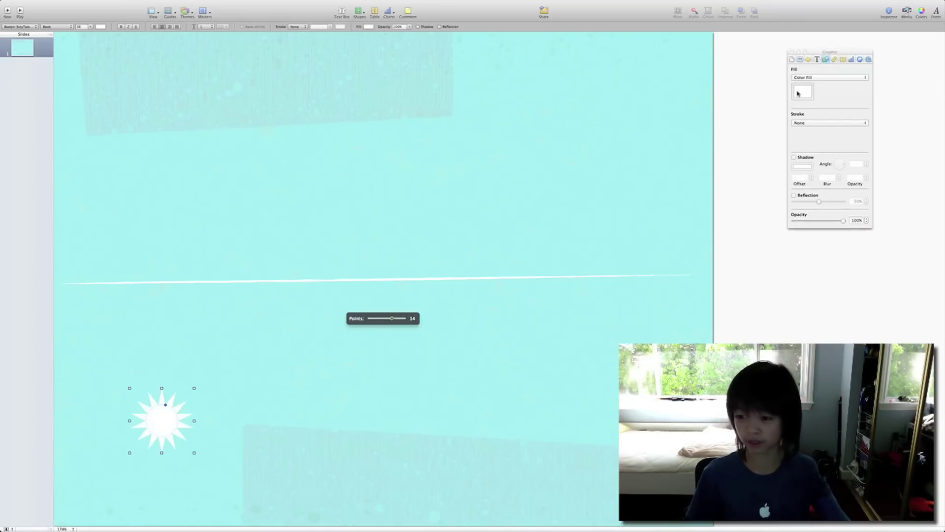
pyautogui.click(801, 92)
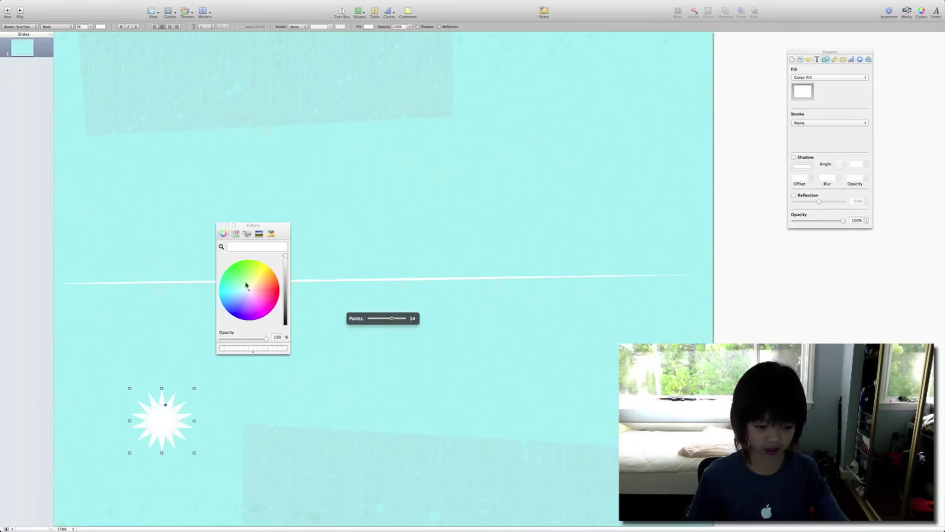
pyautogui.moveTo(249, 291); pyautogui.dragTo(269, 268)
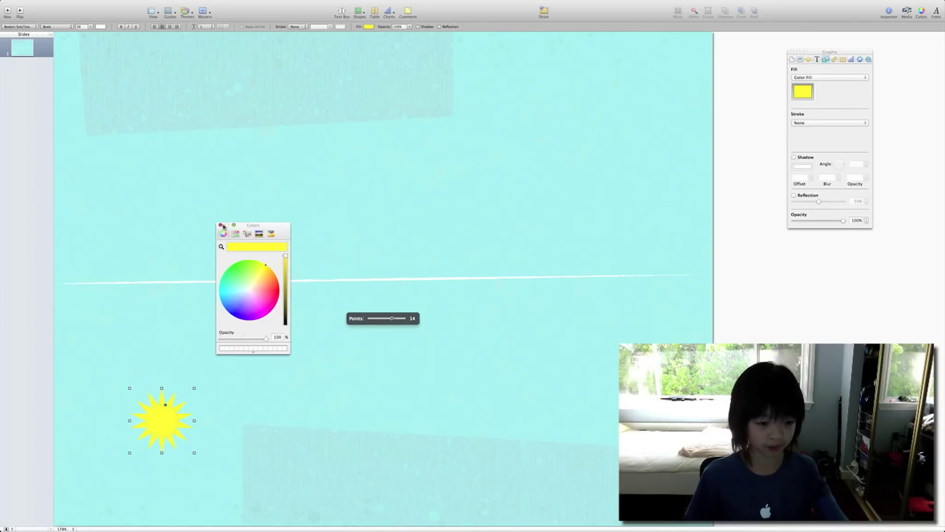
# Step: Enlarge the yellow star into a sun and place it in the bottom-left corner
pyautogui.click(221, 225)
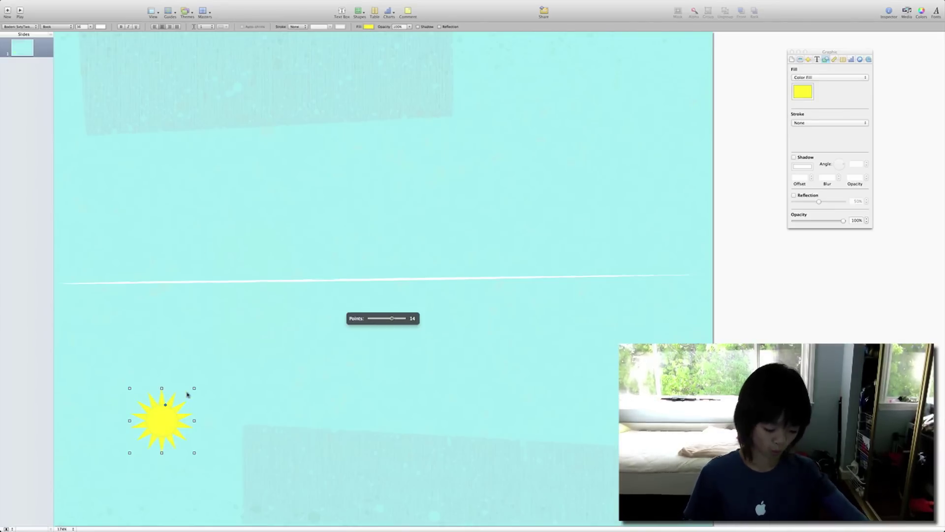
pyautogui.moveTo(194, 388); pyautogui.dragTo(269, 293)
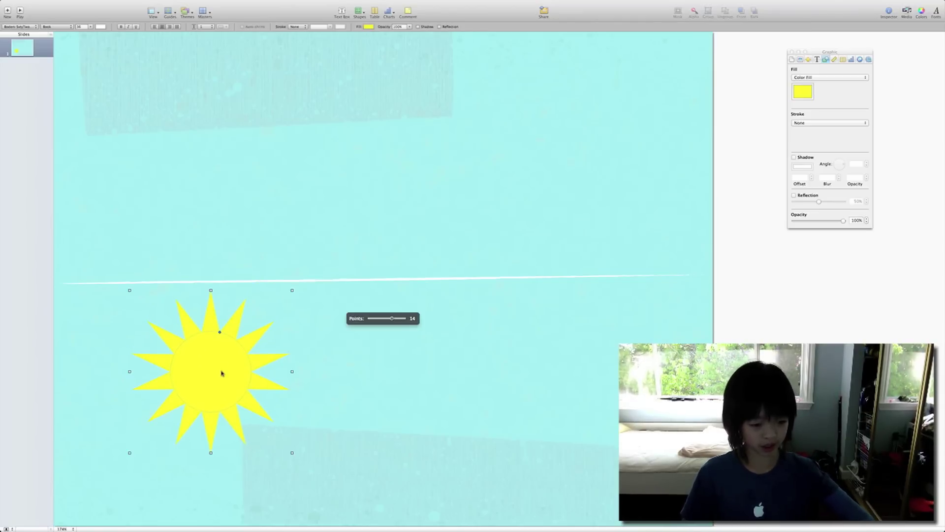
pyautogui.moveTo(221, 373); pyautogui.dragTo(147, 448)
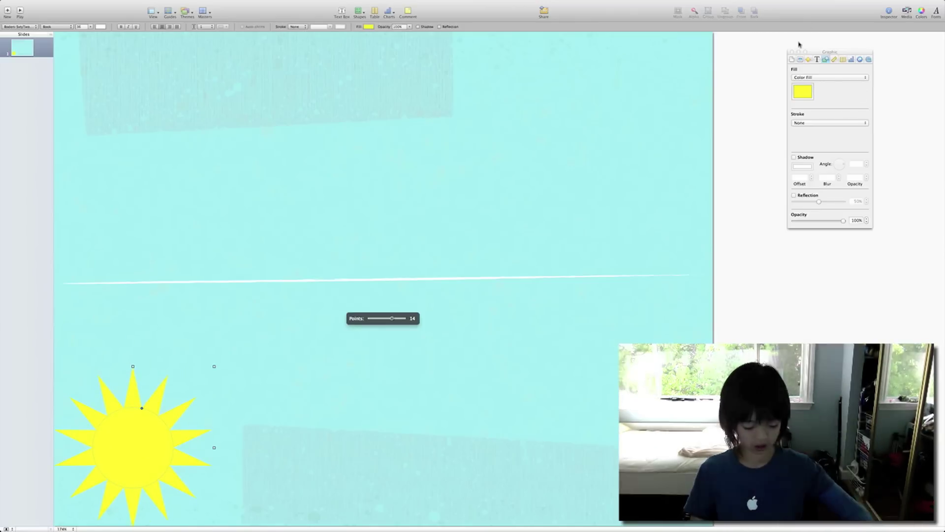
# Step: Return to the Untitled presentation and apply a Bouncy build-in to the yellow sun
pyautogui.hotkey('ctrl', 'Up')
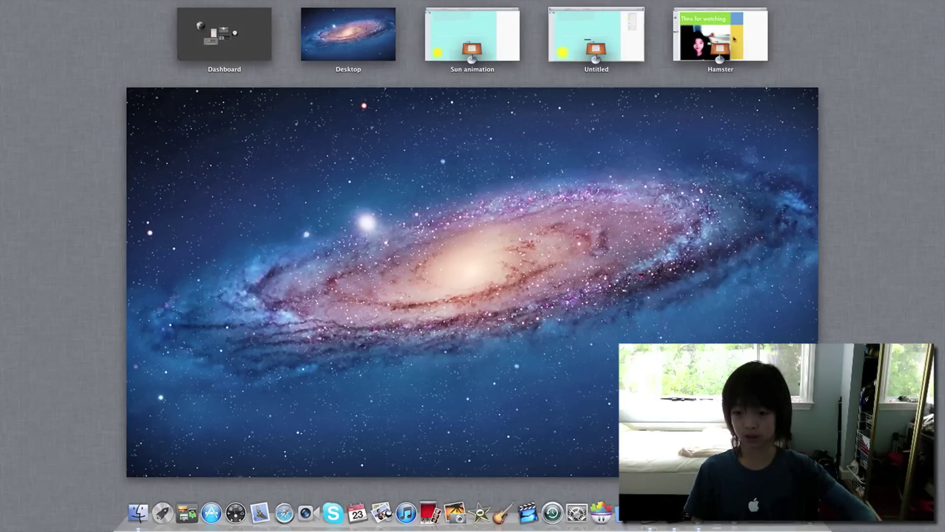
pyautogui.click(608, 42)
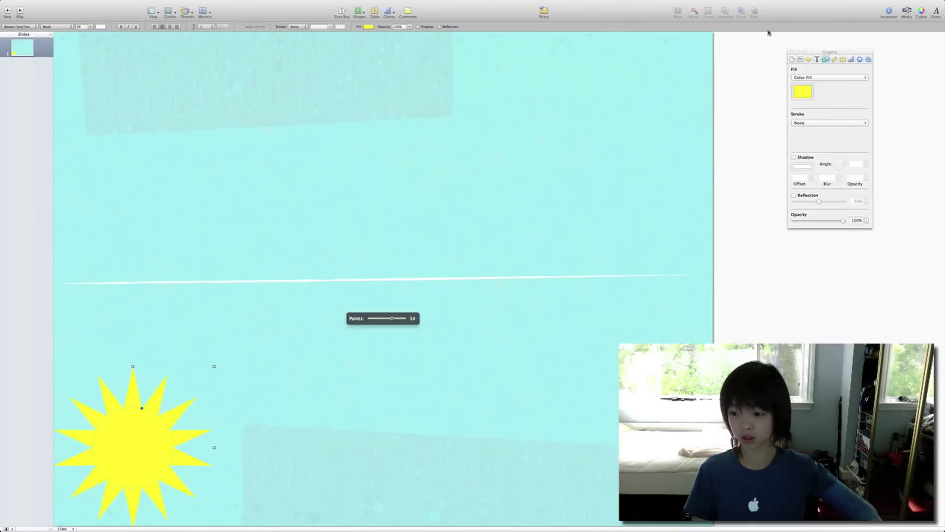
pyautogui.click(809, 59)
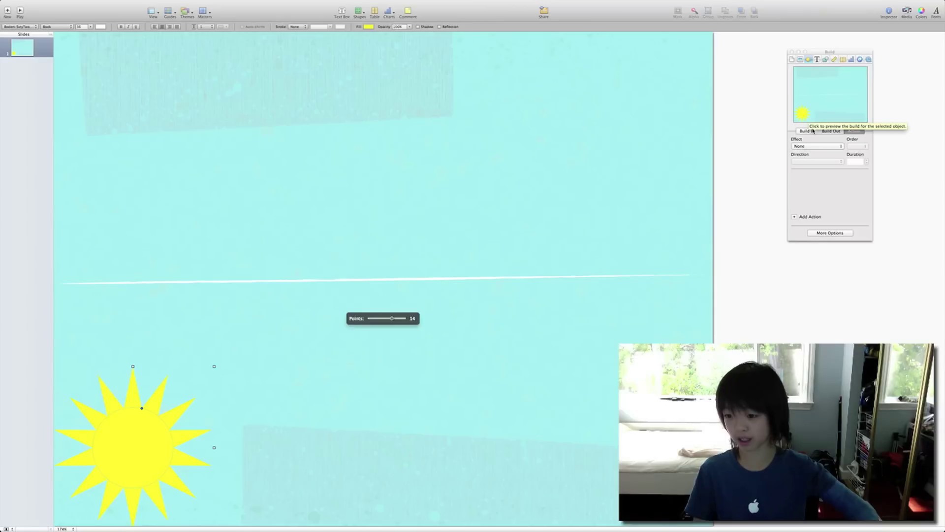
pyautogui.click(805, 131)
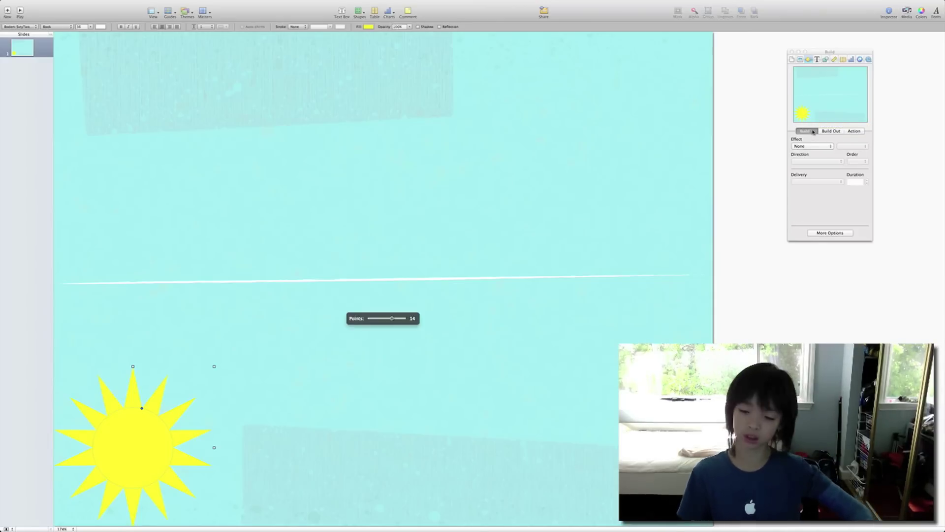
pyautogui.click(801, 148)
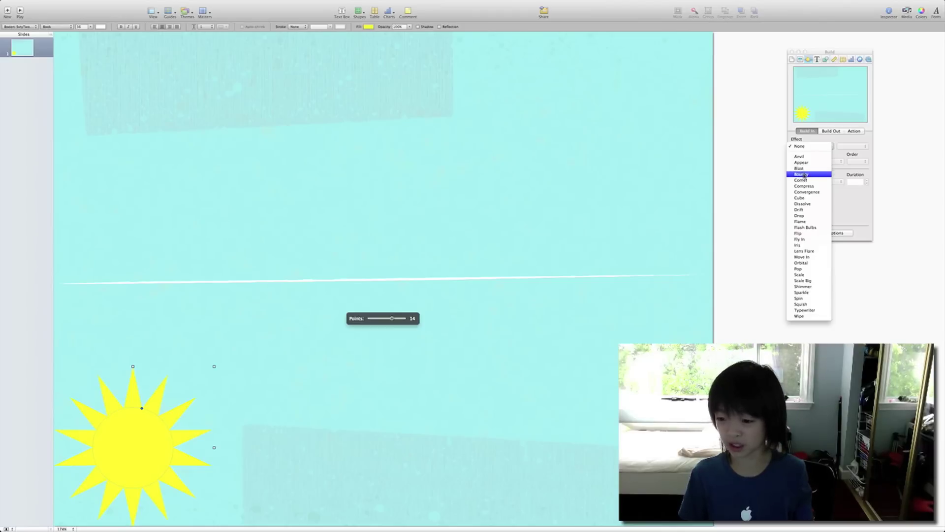
pyautogui.click(801, 175)
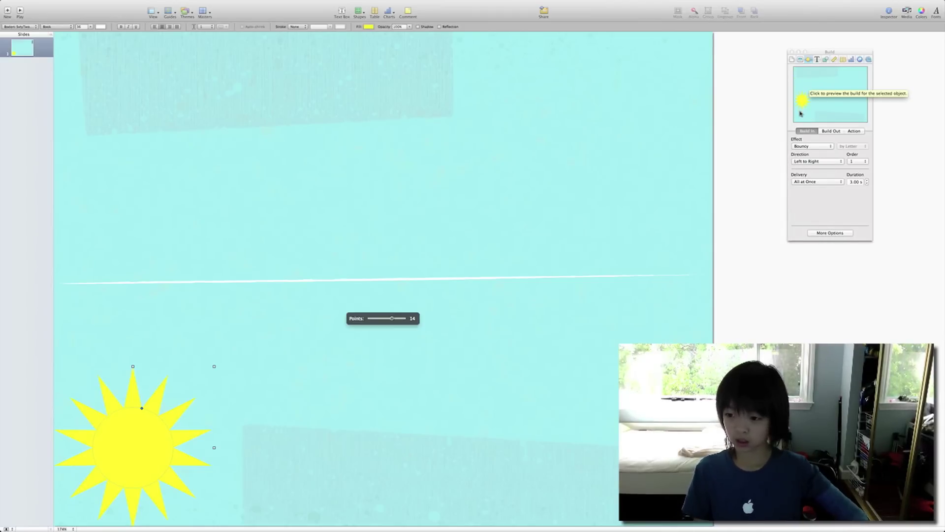
pyautogui.click(831, 131)
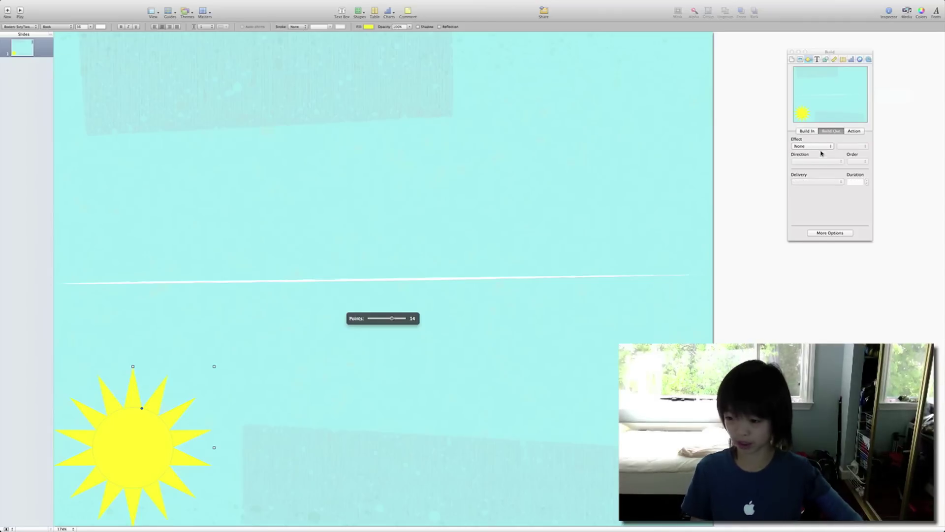
# Step: Set the sun's build-out to Comet with a 2.00 s duration
pyautogui.click(815, 147)
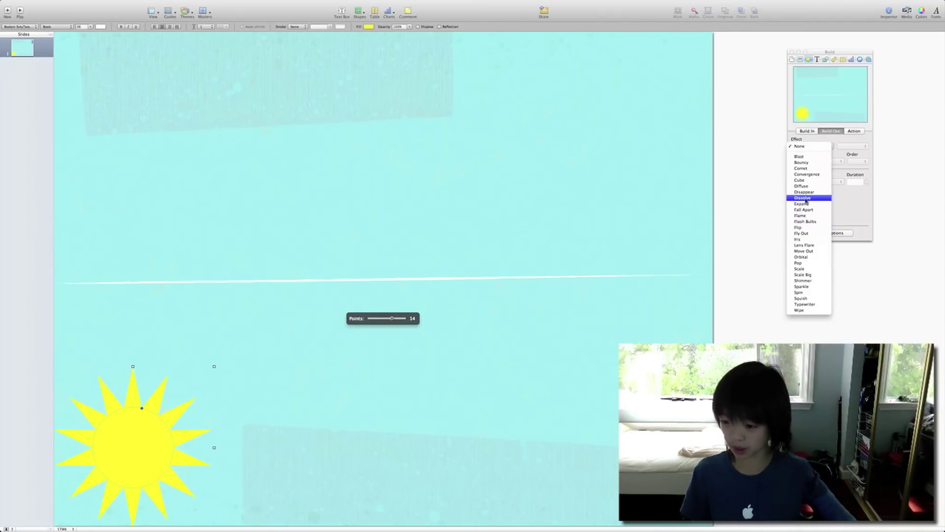
pyautogui.click(801, 168)
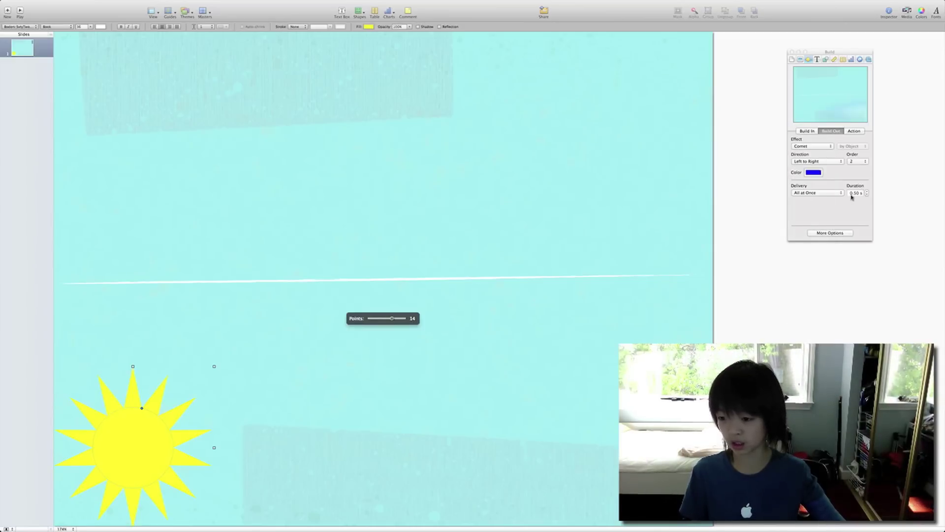
pyautogui.click(854, 193)
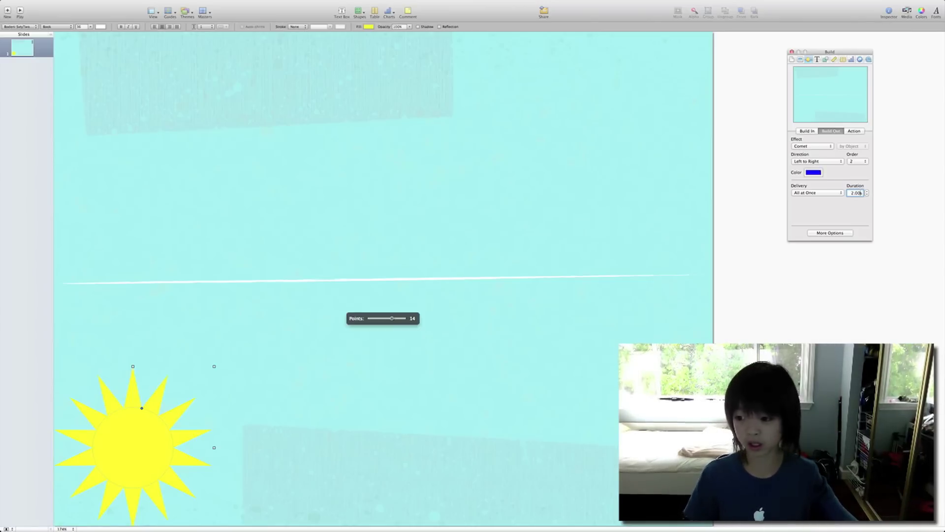
pyautogui.click(818, 132)
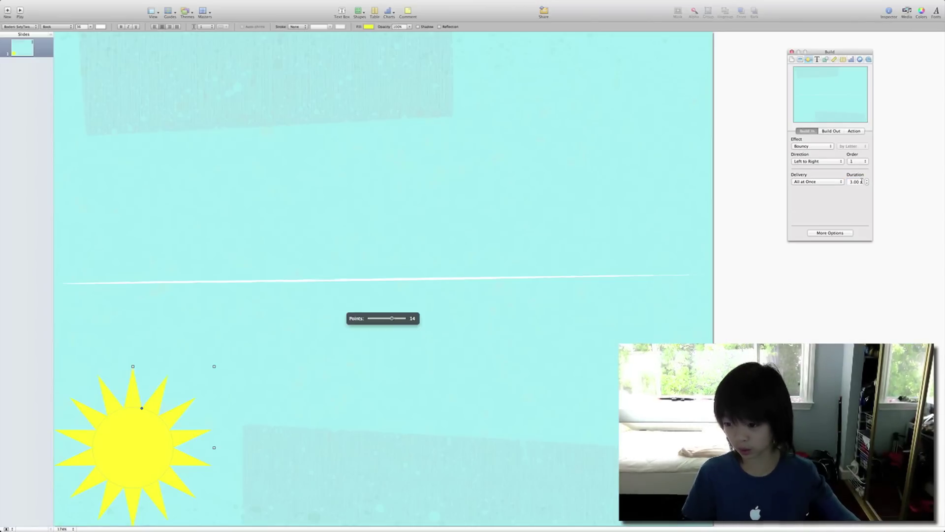
pyautogui.click(857, 131)
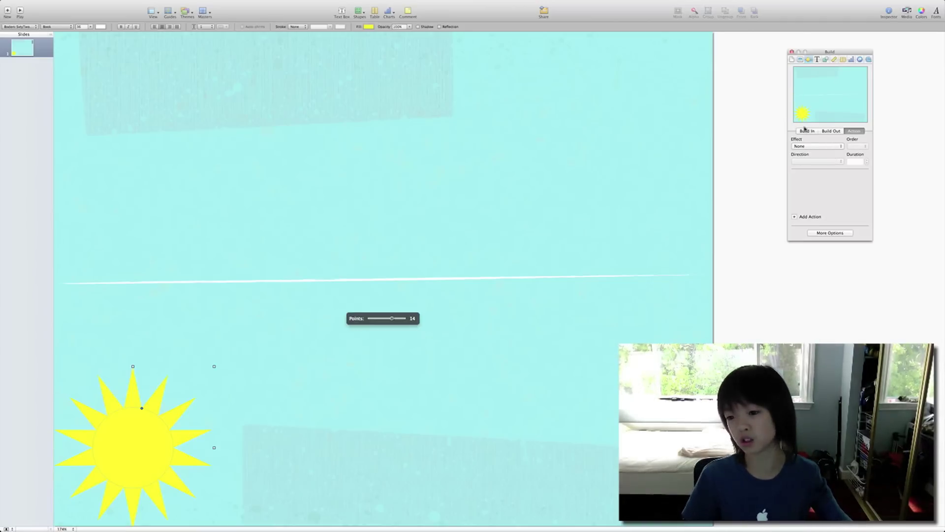
# Step: Add a curved-path Move action to the sun, ending toward the slide's right side
pyautogui.click(806, 131)
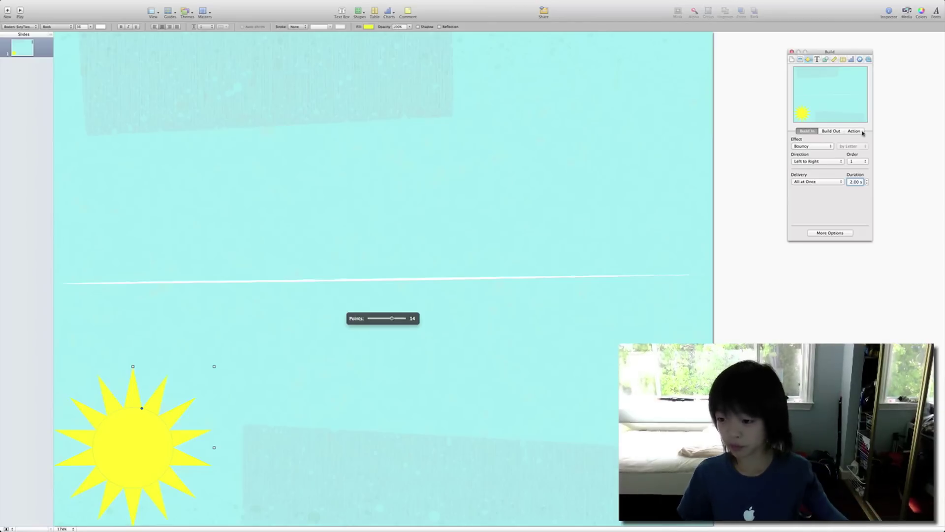
pyautogui.click(857, 131)
pyautogui.click(833, 148)
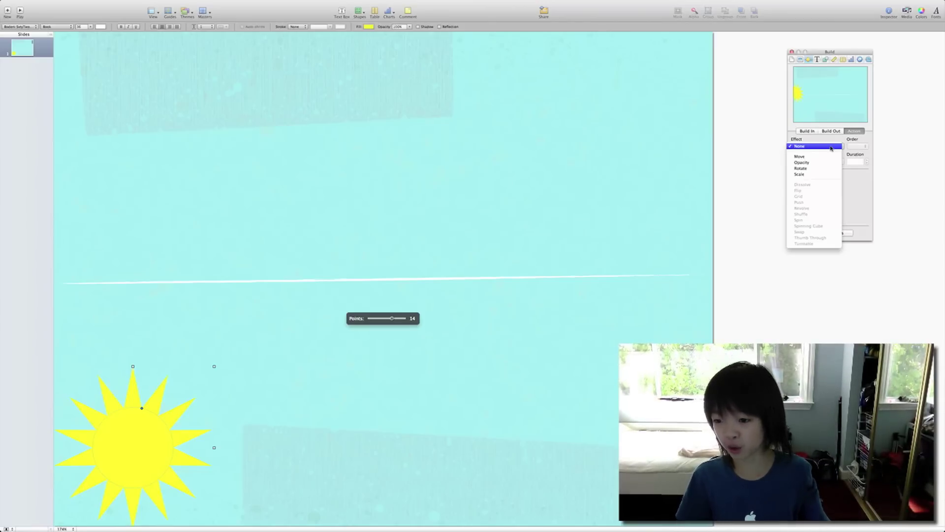
pyautogui.click(827, 157)
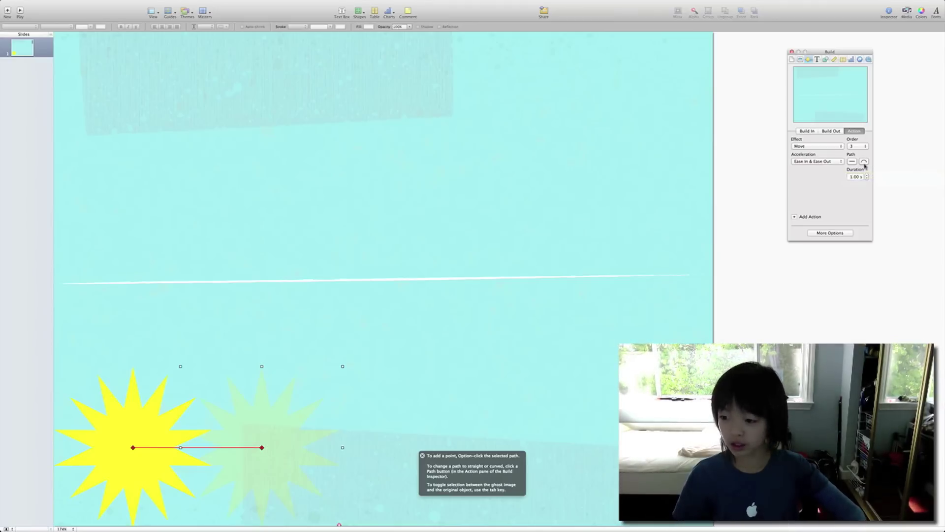
pyautogui.click(864, 162)
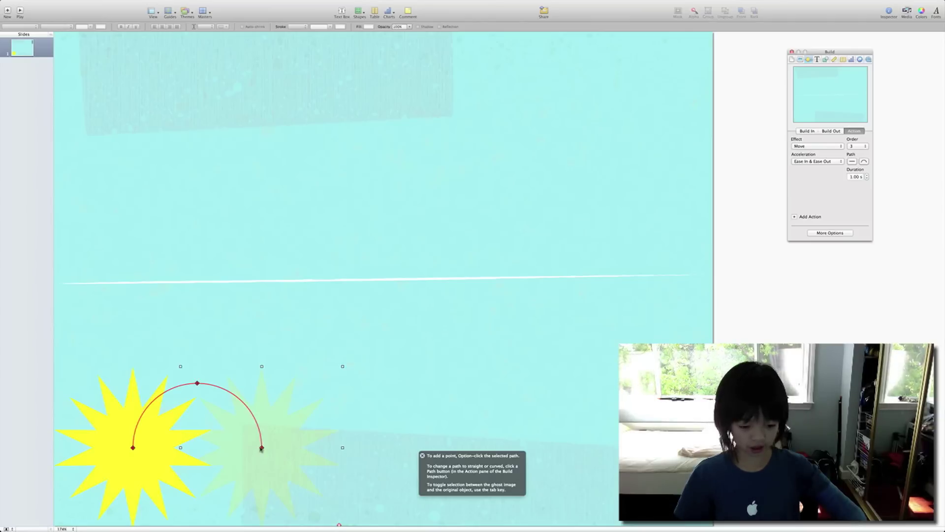
pyautogui.click(422, 456)
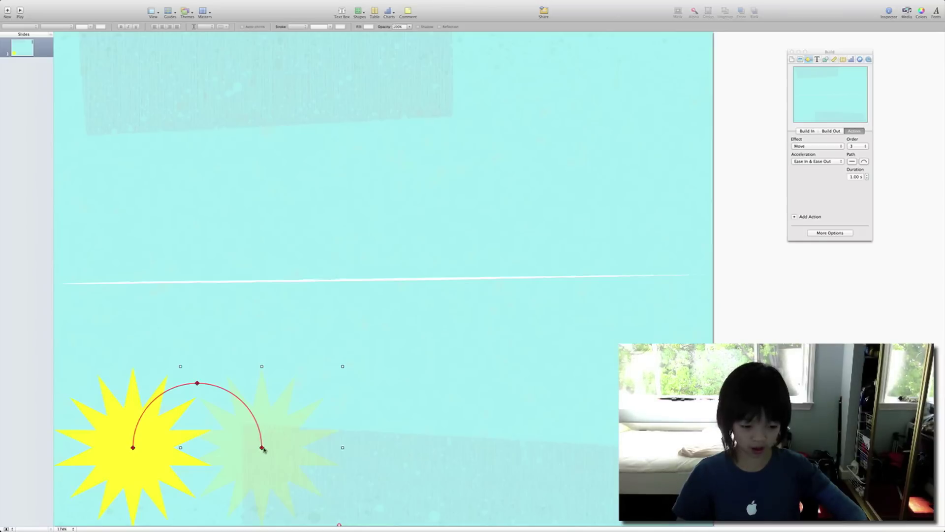
pyautogui.moveTo(262, 448); pyautogui.dragTo(637, 450)
# Step: Pull the motion path up near the slide top and widen its curve handles into an S-shape
pyautogui.moveTo(299, 406); pyautogui.dragTo(310, 64)
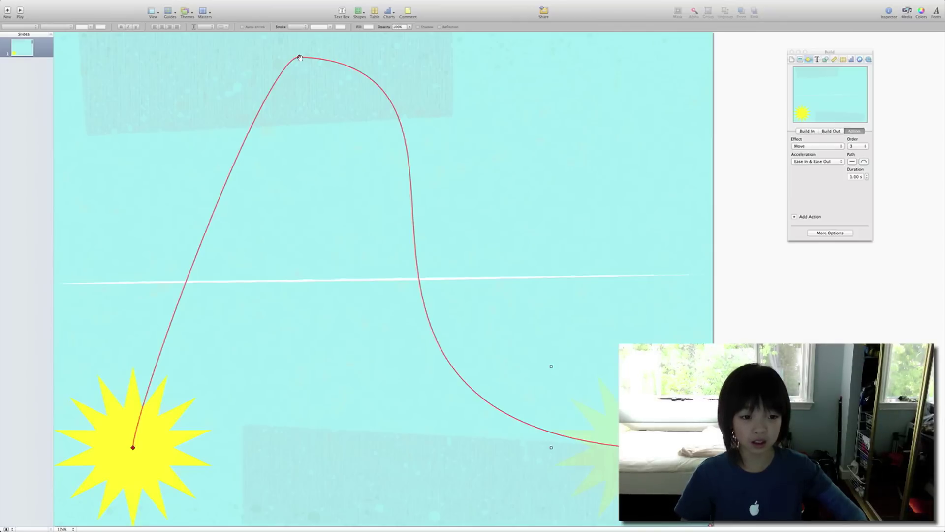
pyautogui.click(300, 58)
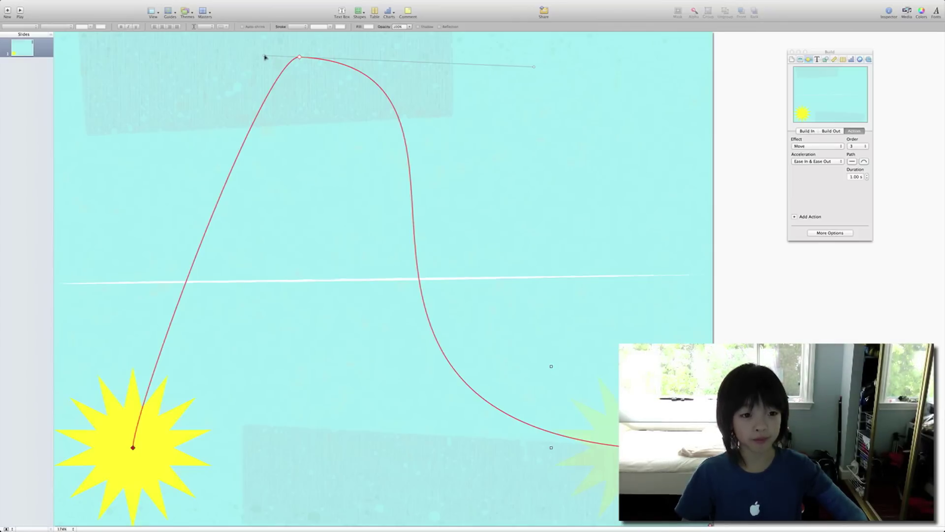
pyautogui.moveTo(265, 57); pyautogui.dragTo(225, 57)
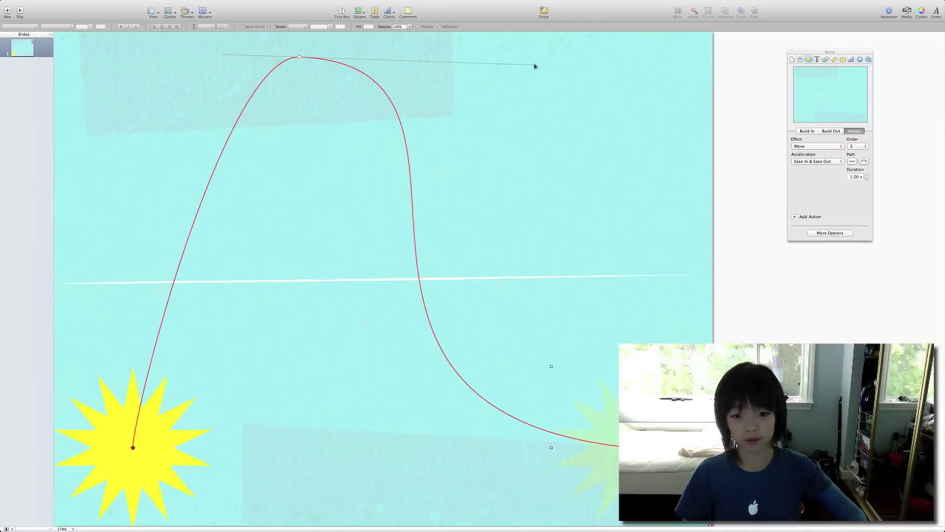
pyautogui.moveTo(535, 65); pyautogui.dragTo(729, 57)
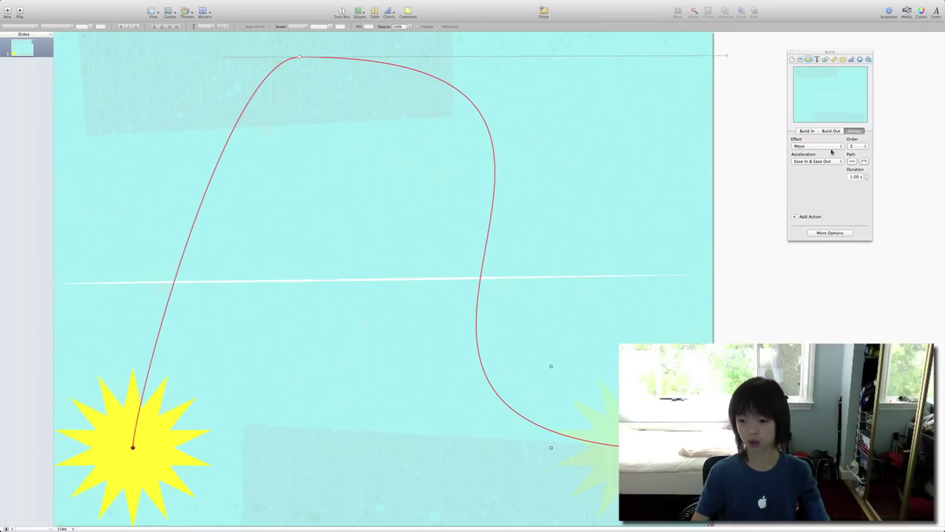
pyautogui.click(826, 234)
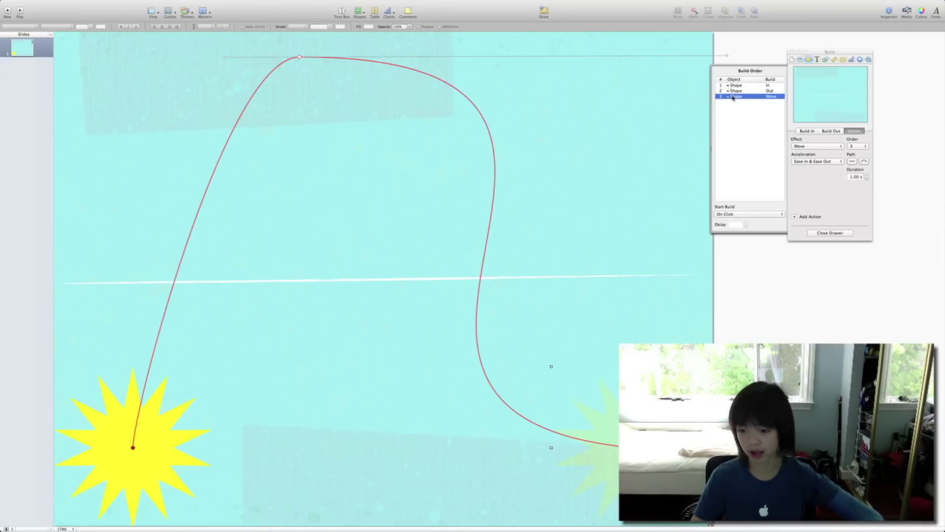
# Step: Make the Move build play second and start the entrance automatically after the transition
pyautogui.moveTo(735, 95); pyautogui.dragTo(720, 87)
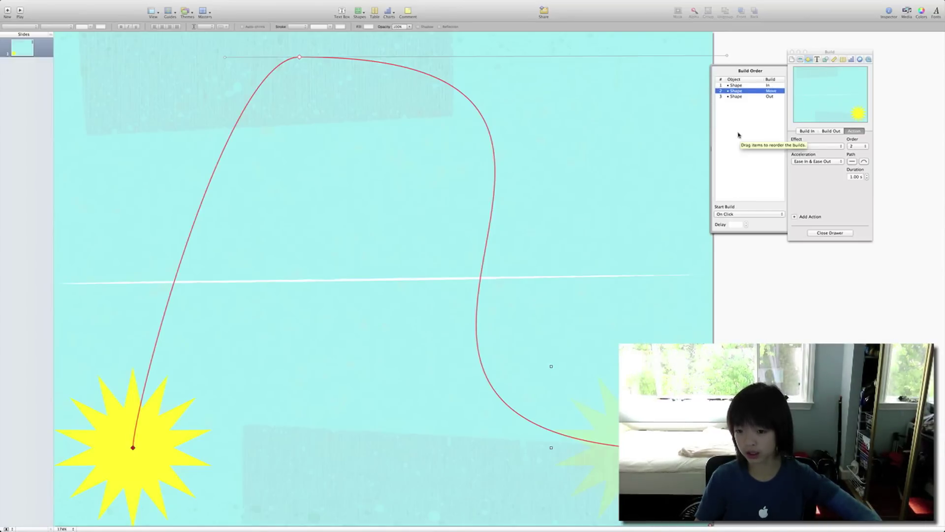
pyautogui.click(728, 206)
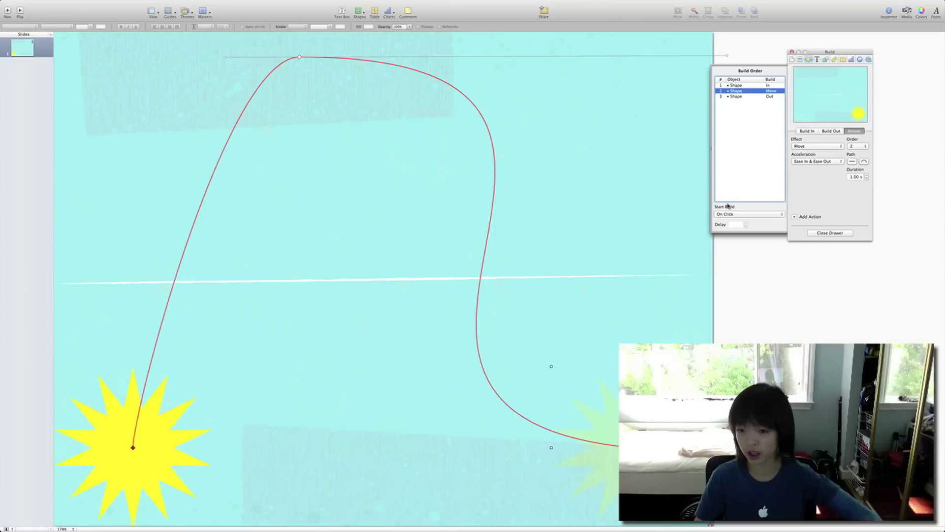
pyautogui.click(741, 86)
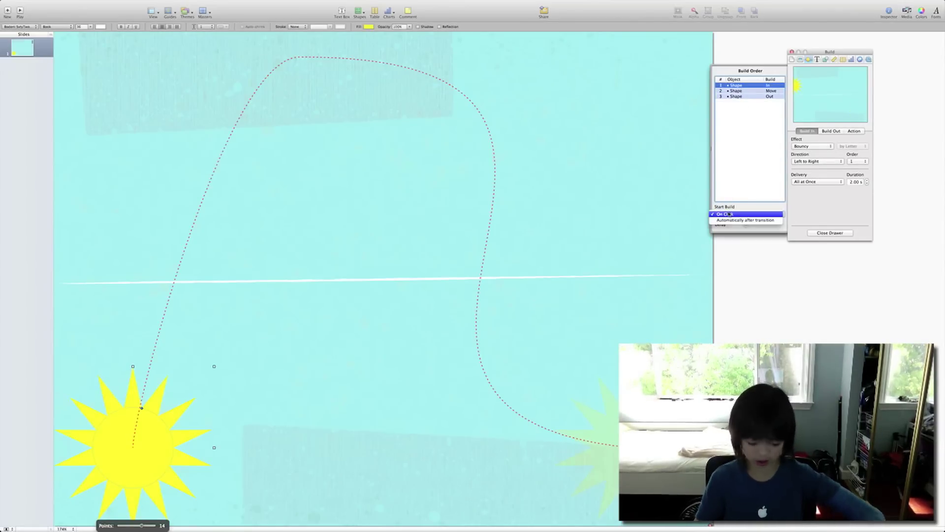
pyautogui.click(727, 214)
pyautogui.click(736, 220)
# Step: Start the Move automatically after build 1 and the Comet exit after build 2
pyautogui.click(744, 90)
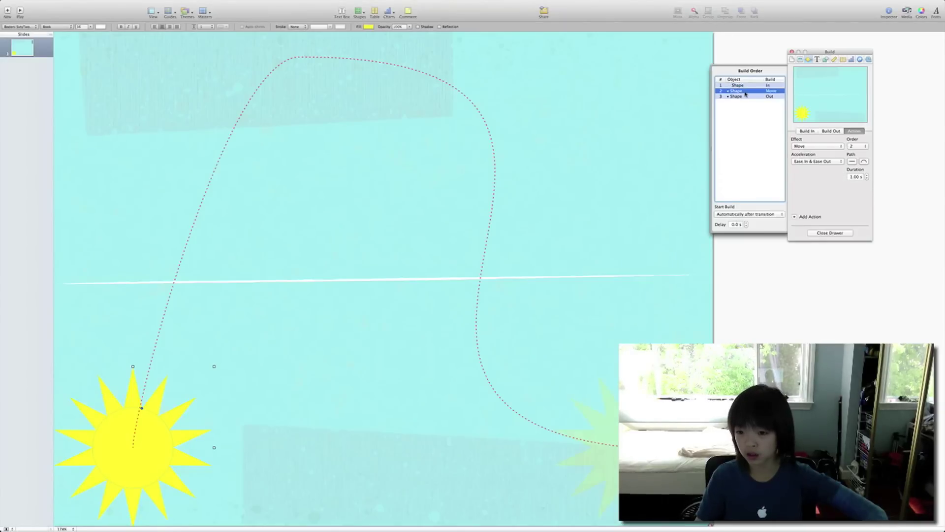
pyautogui.click(737, 215)
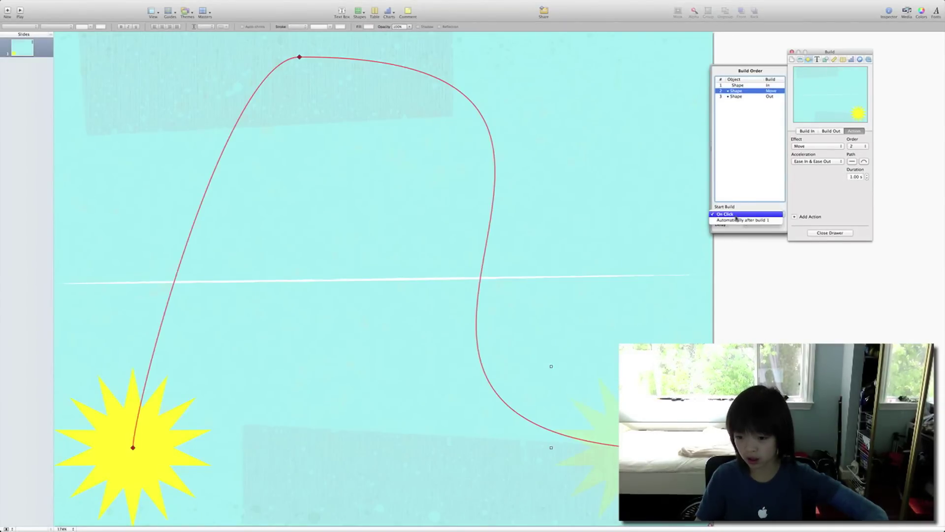
pyautogui.click(738, 225)
pyautogui.click(736, 97)
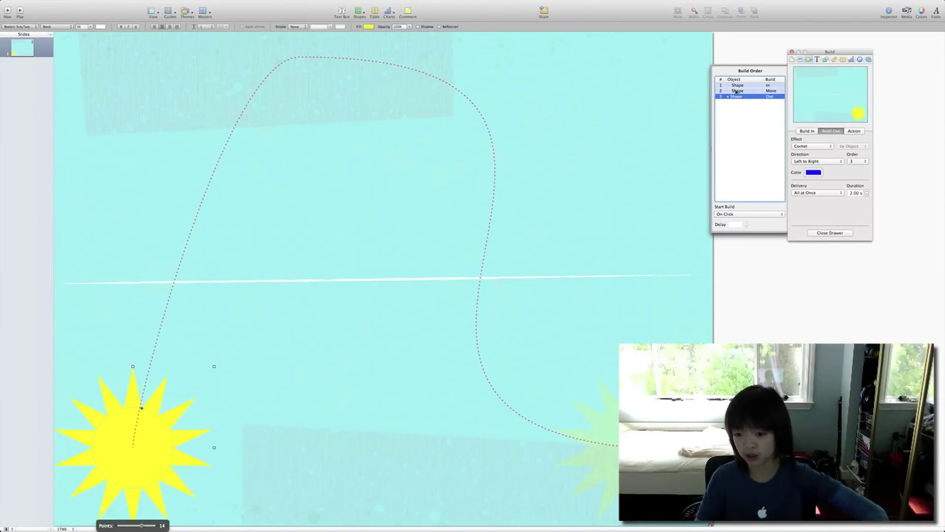
pyautogui.click(743, 215)
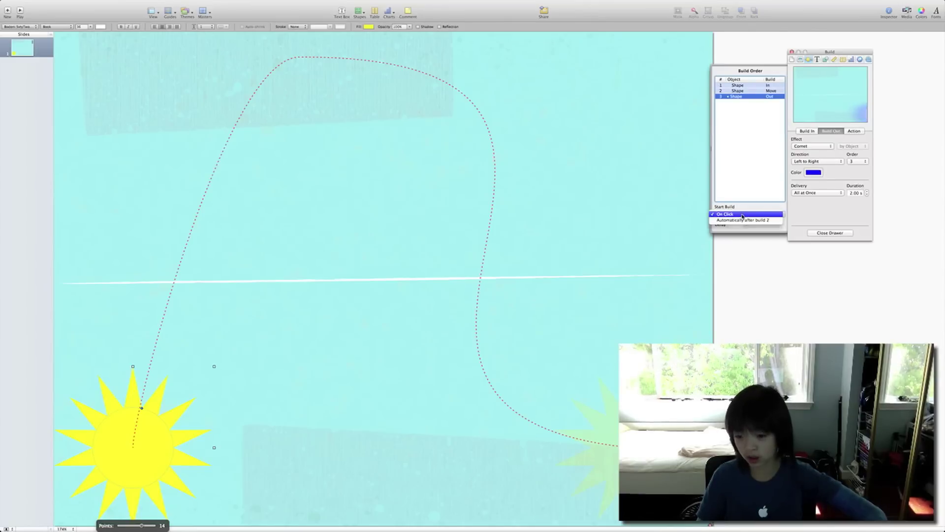
pyautogui.click(743, 221)
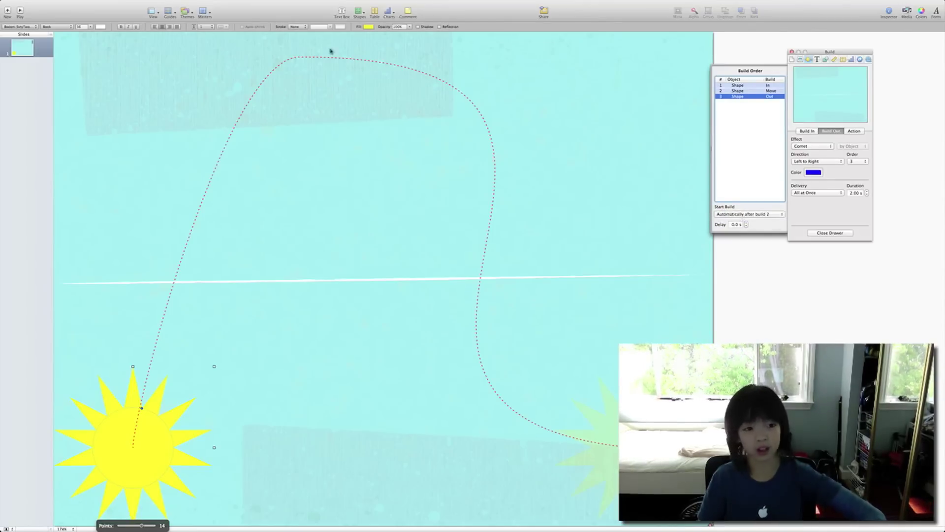